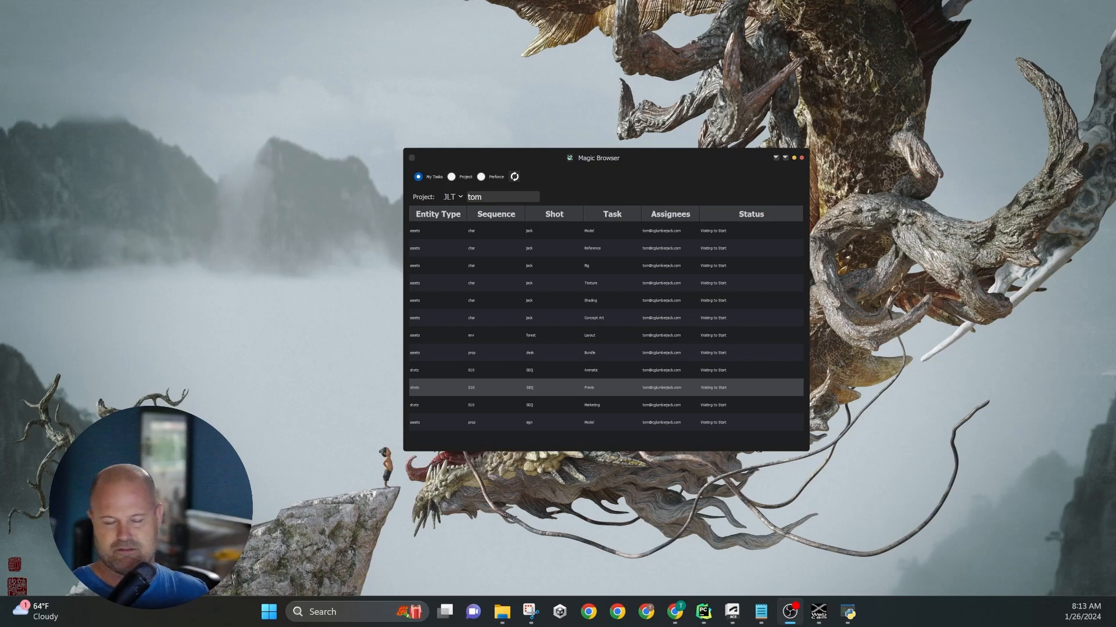
Step: Open the previs (prv) task of shot 010_SEQ and show its source work files
drag(638, 165, 628, 125)
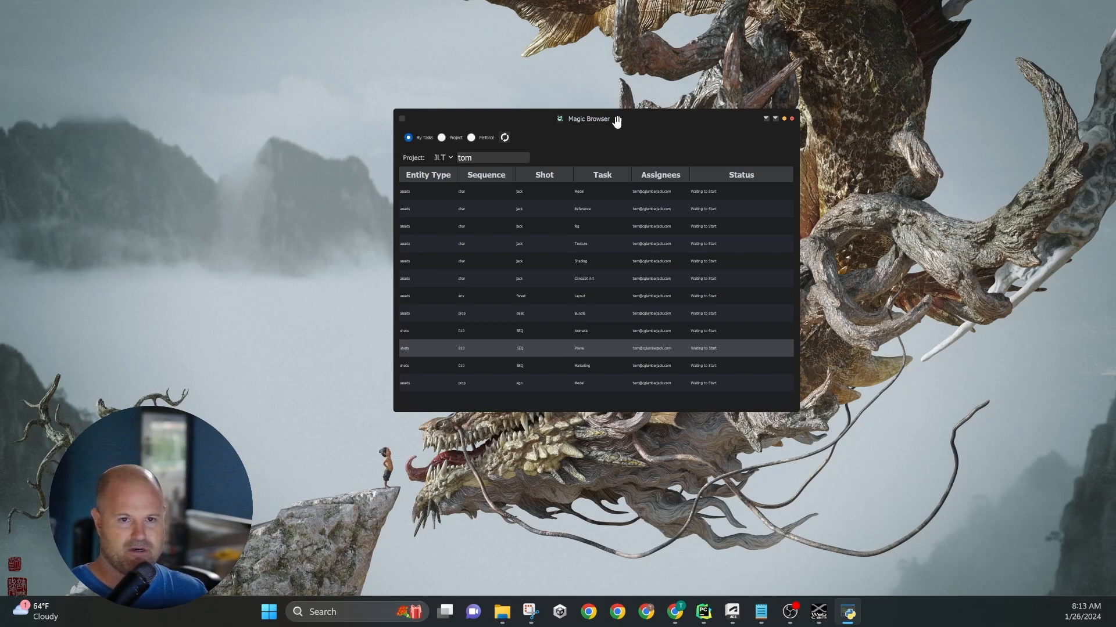
drag(615, 121, 600, 109)
double_click(591, 331)
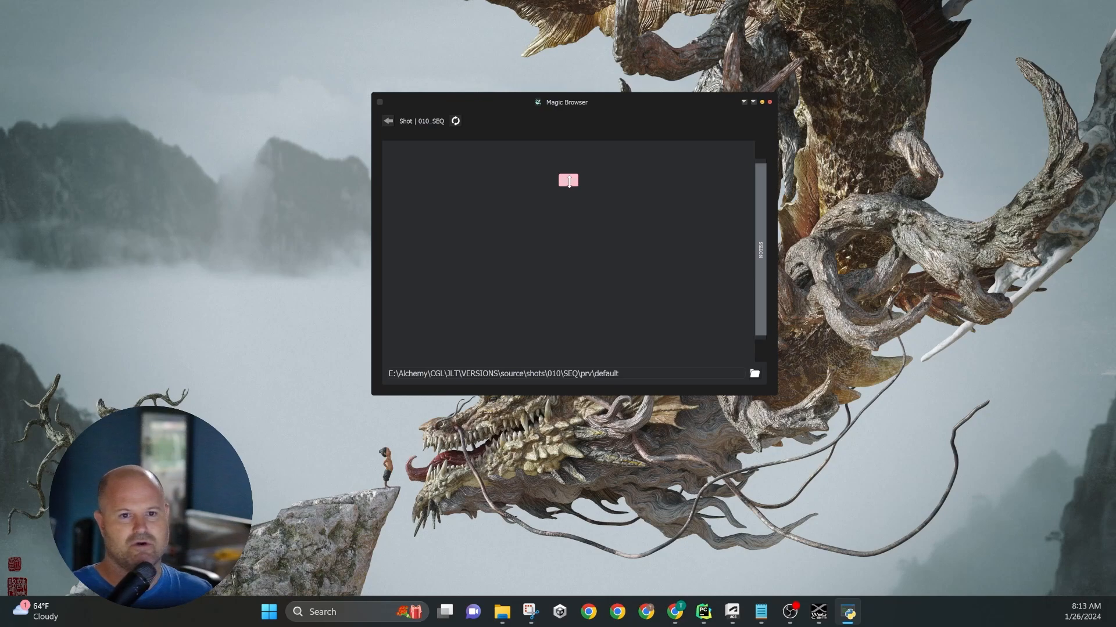
click(569, 180)
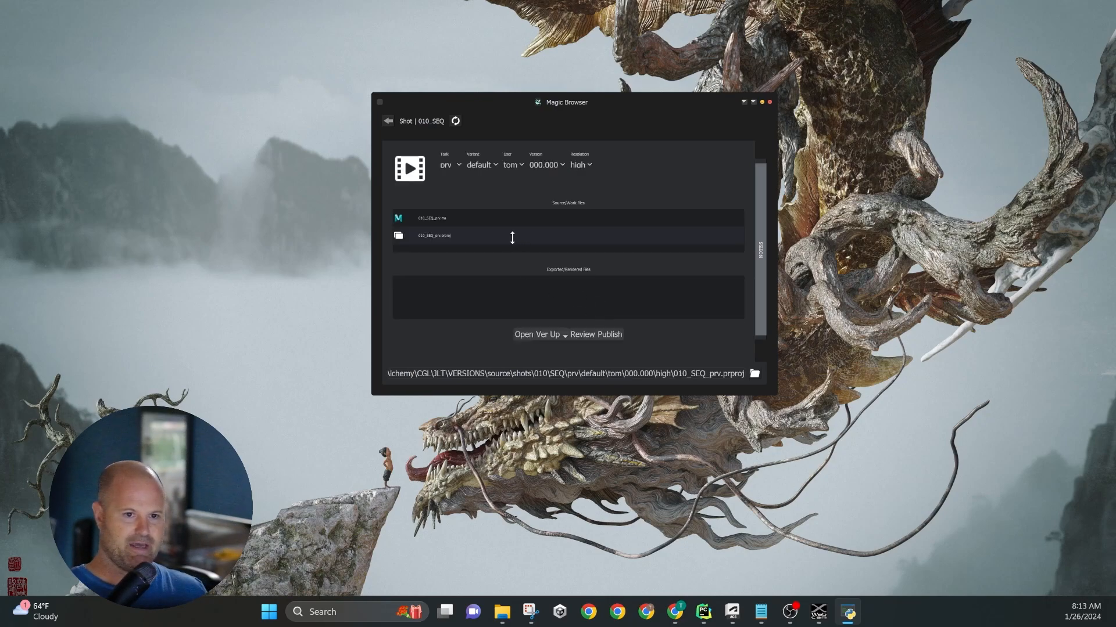
Step: Open the work file 010_SEQ_prv.ma in Maya and maximize its window
click(464, 219)
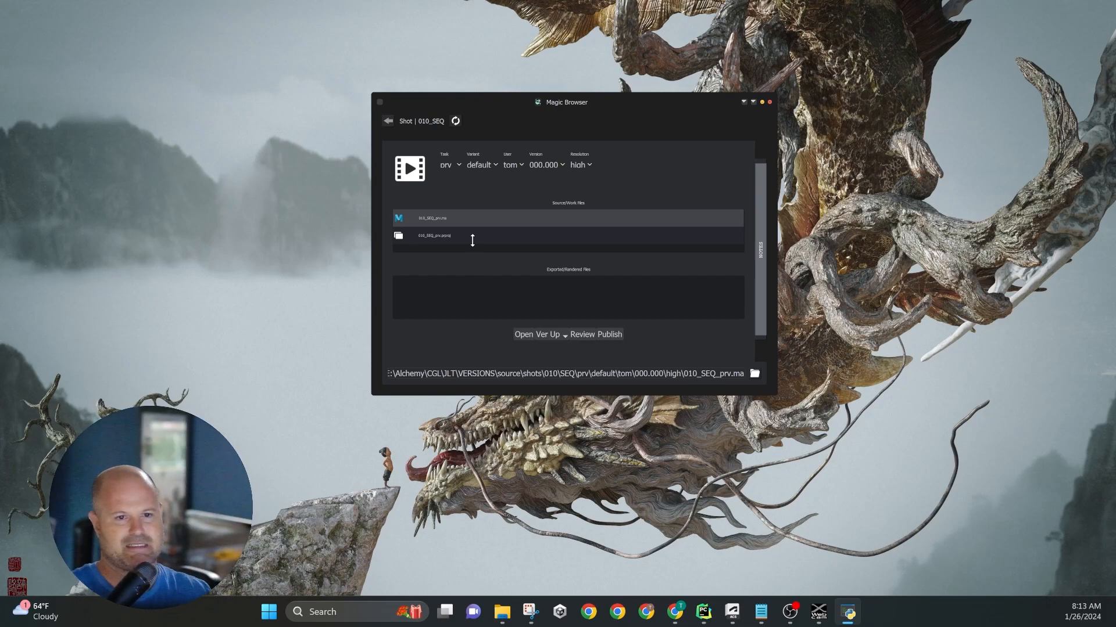
double_click(446, 219)
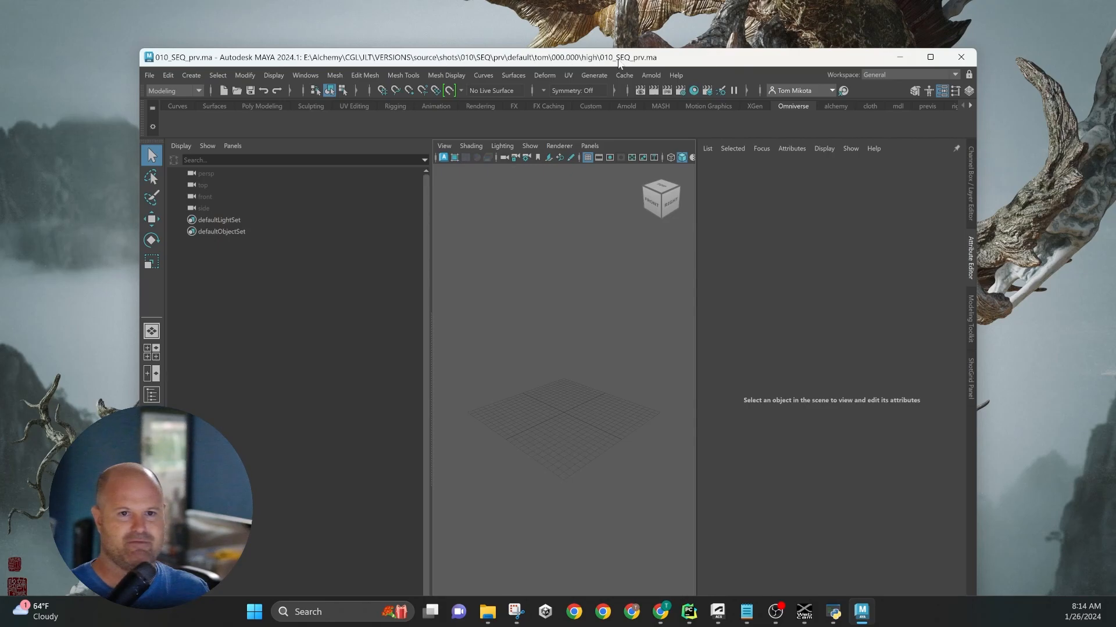
click(929, 57)
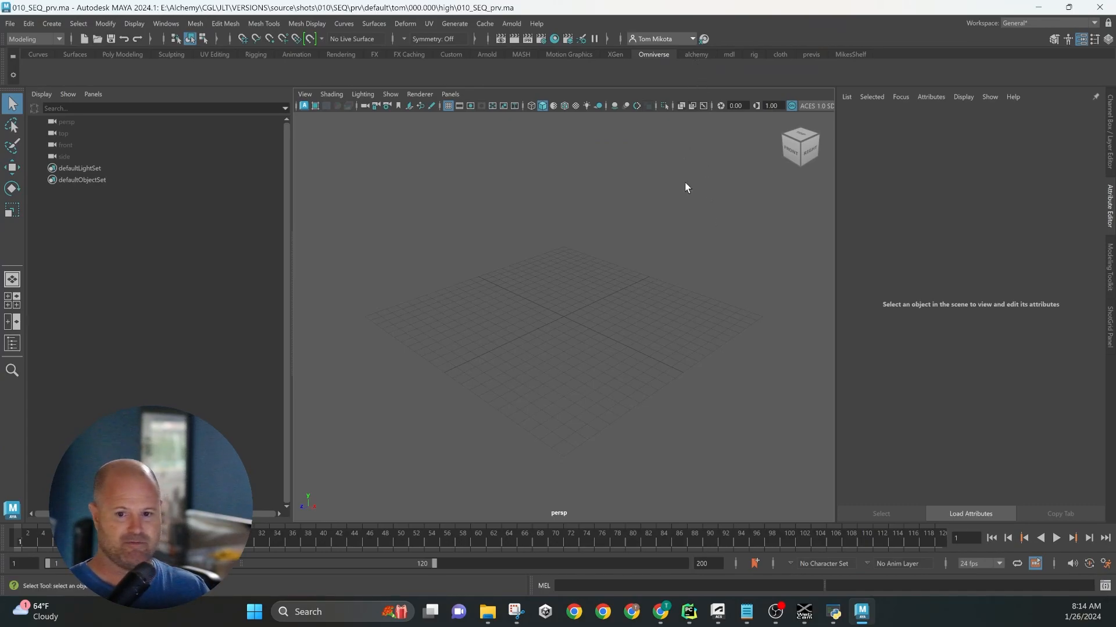
Step: Launch the alchemy Prv build tool and run all its checks, Find Edit Files and Import Edit
click(696, 54)
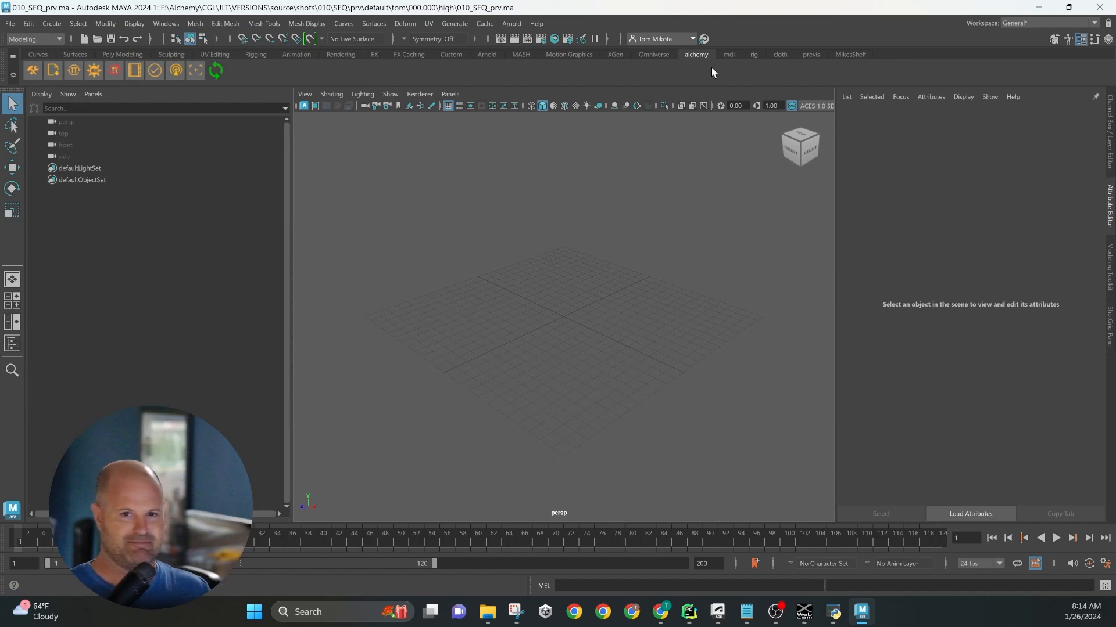
click(729, 57)
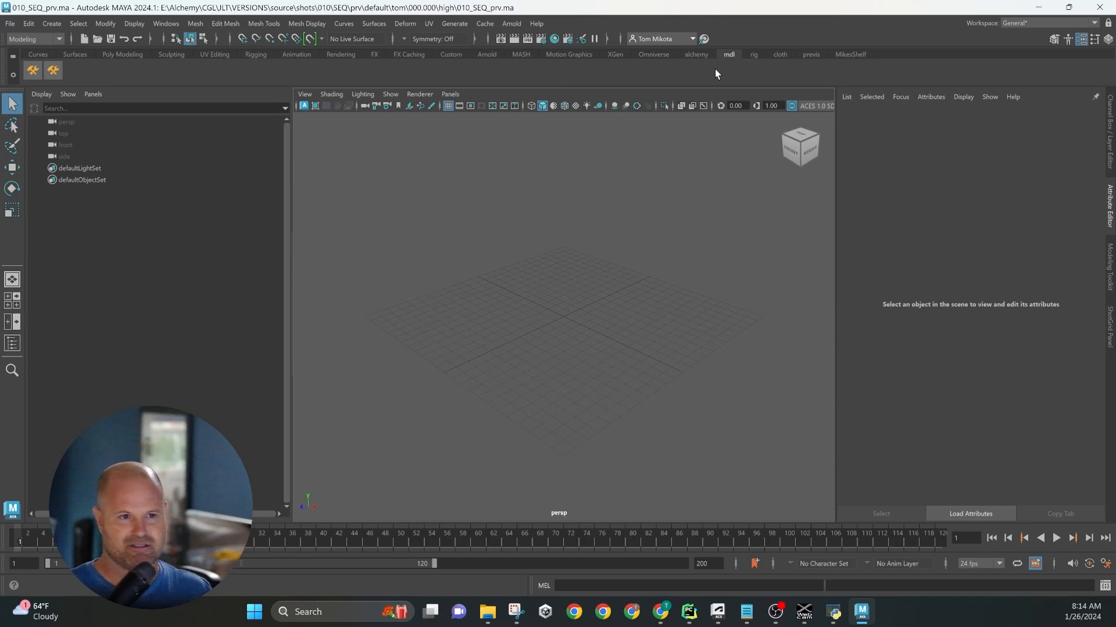
click(695, 54)
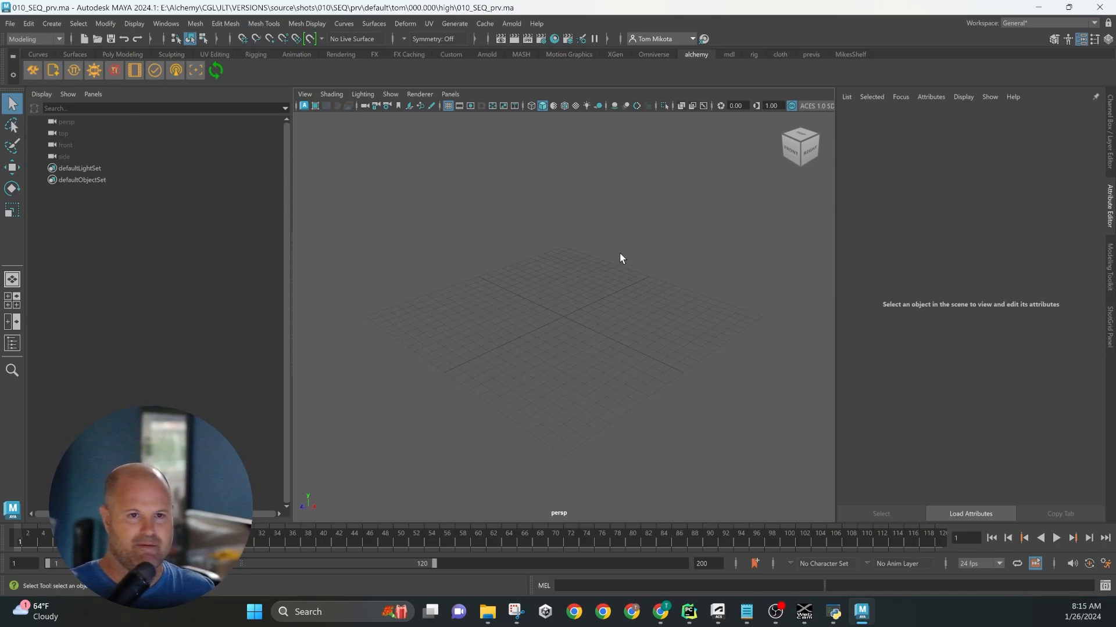
click(33, 71)
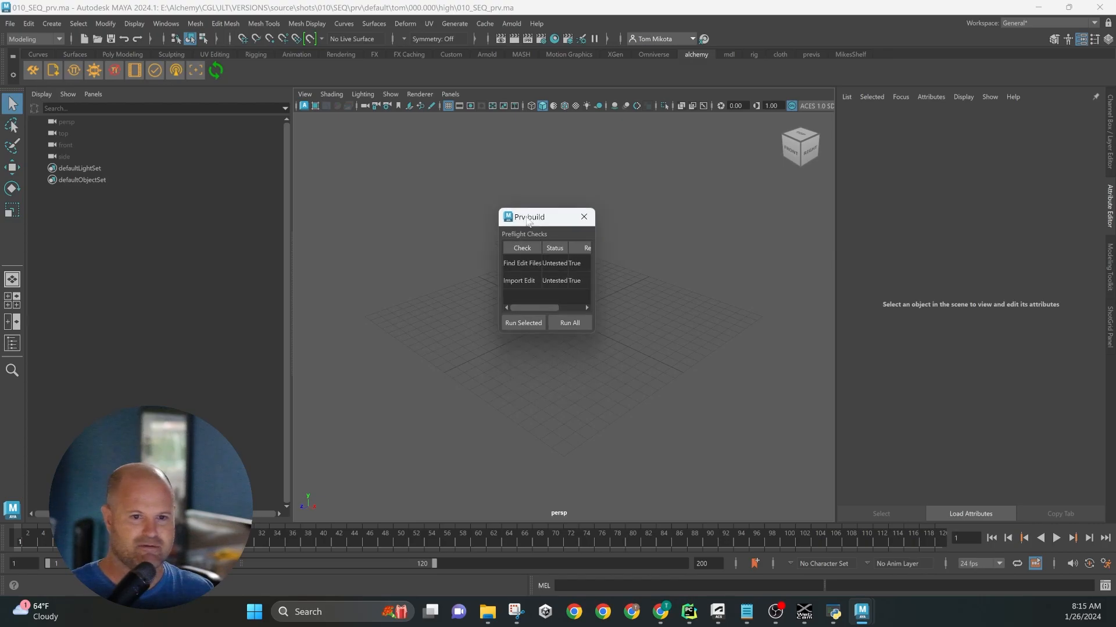
drag(587, 295, 639, 350)
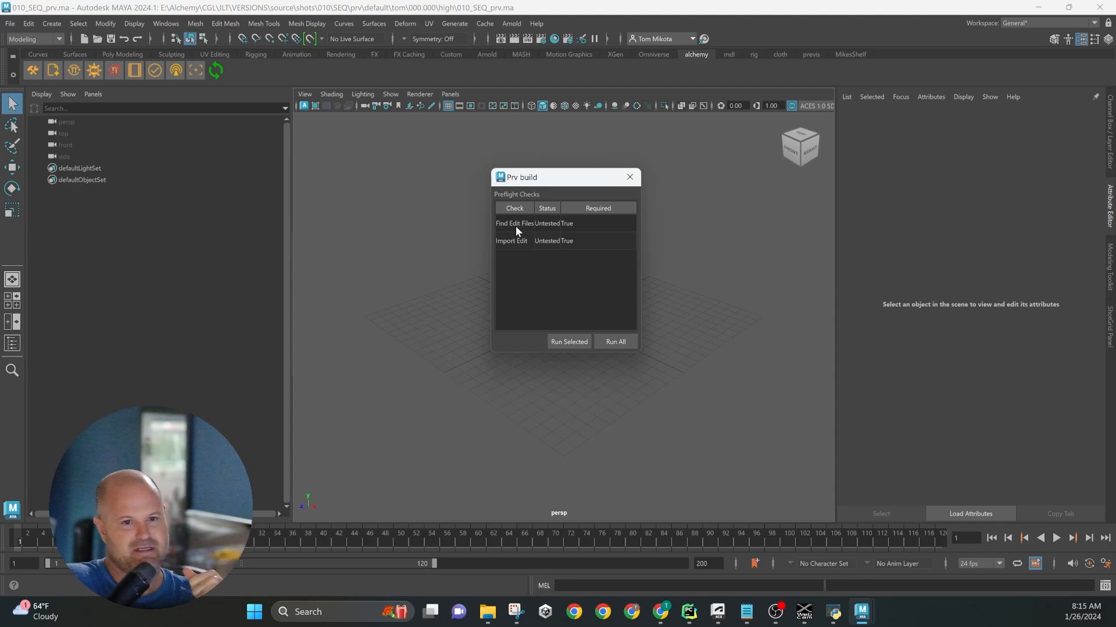
drag(556, 181, 560, 171)
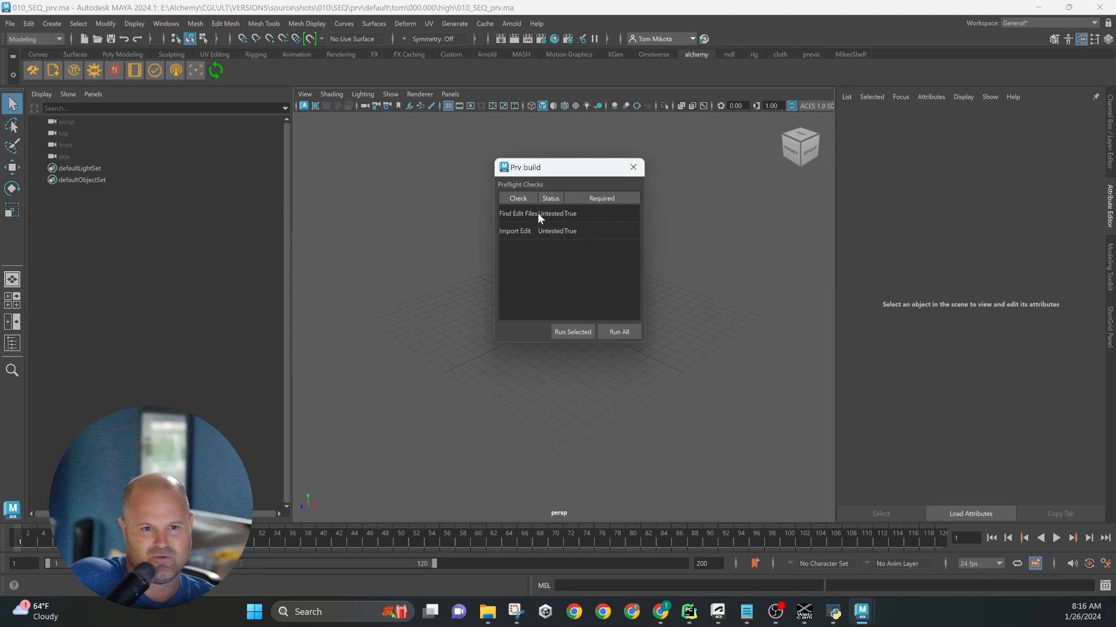
drag(538, 198, 548, 195)
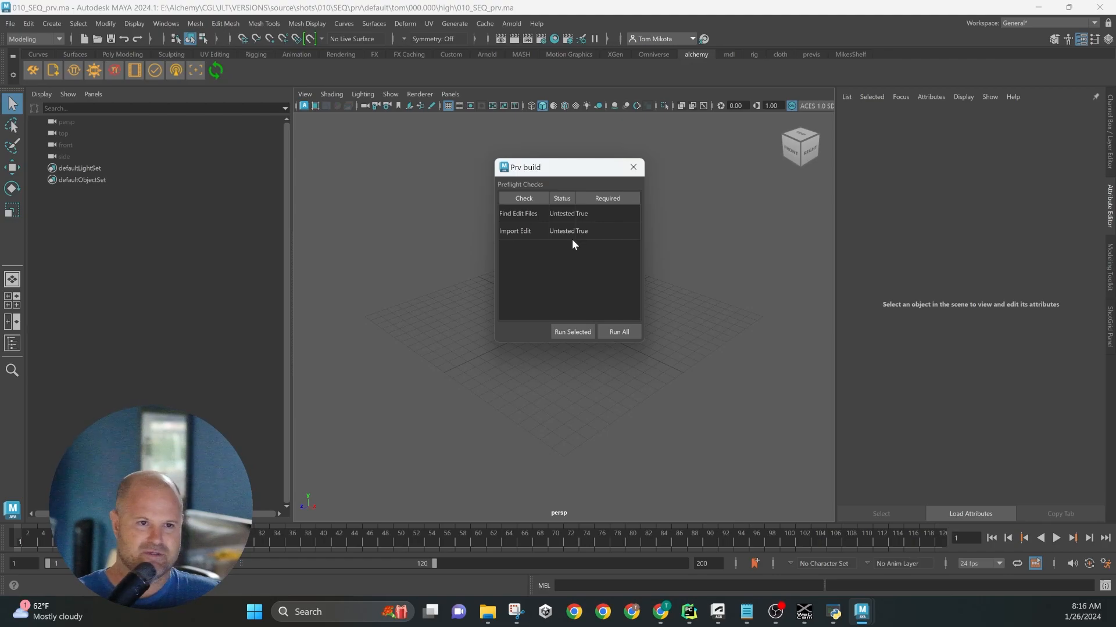
click(622, 330)
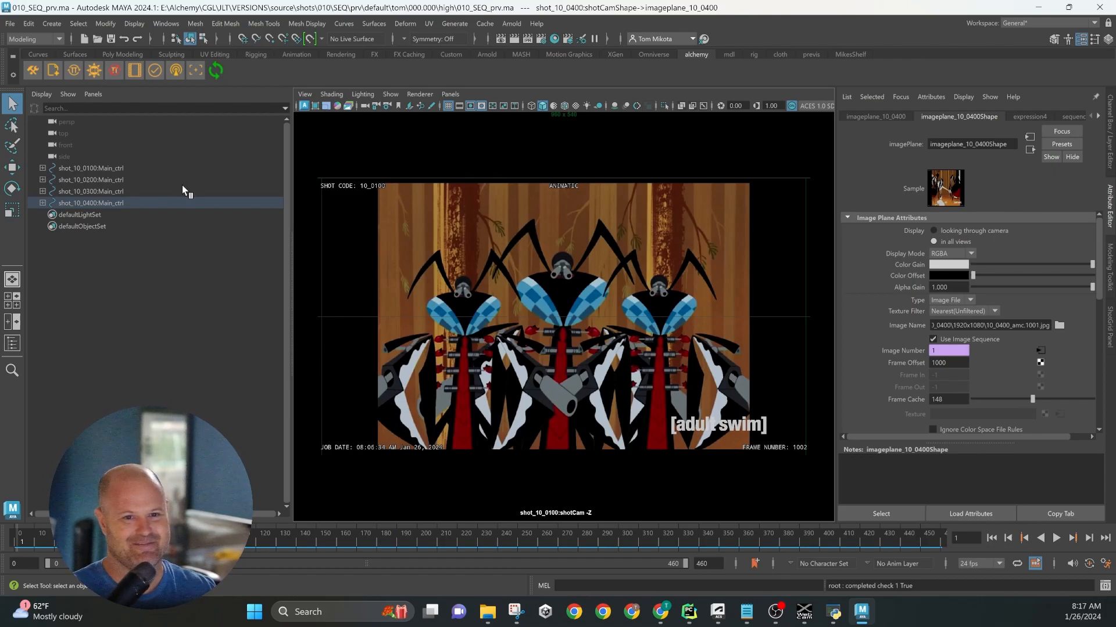
Step: Examine the control hierarchies of shots 10_0100 to 10_0400, down to the shot_10_0400 camera, then collapse them
click(43, 167)
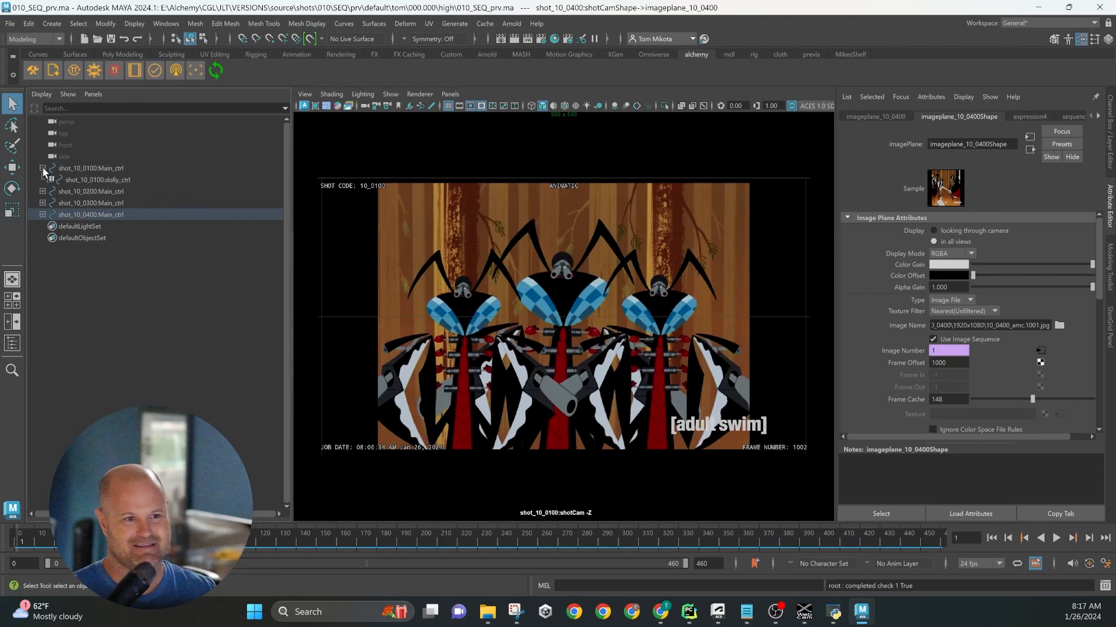
click(43, 191)
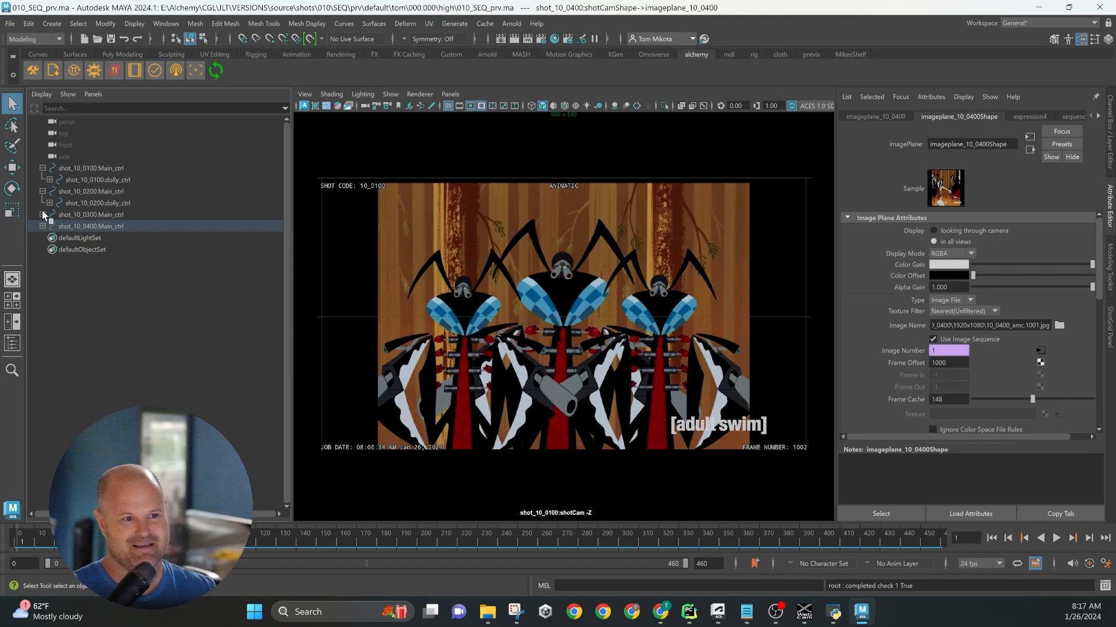
click(42, 215)
click(43, 238)
click(50, 249)
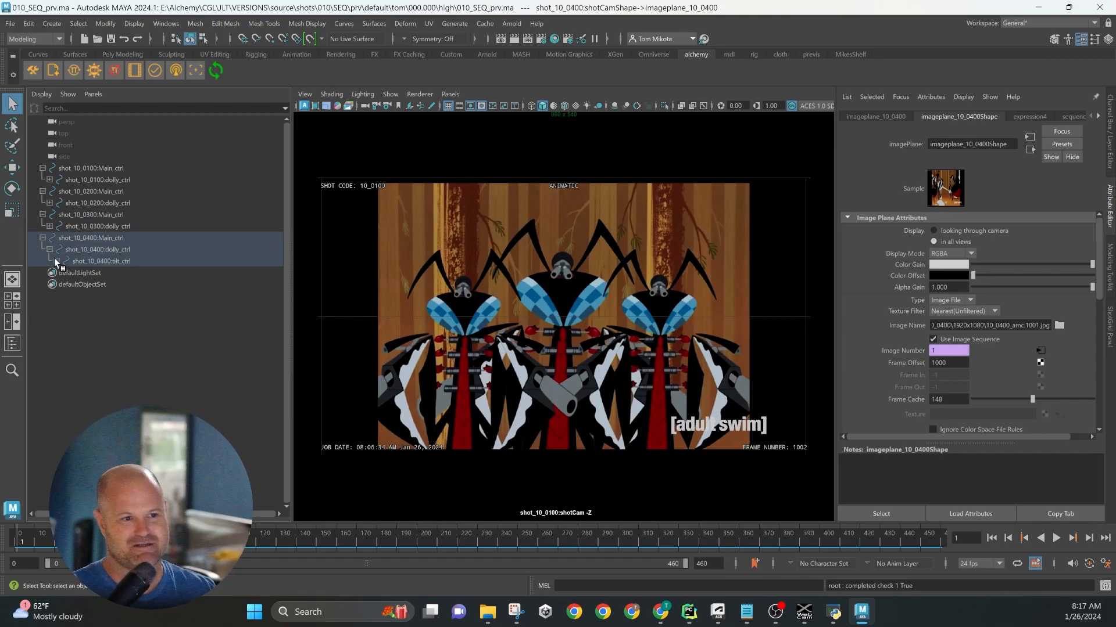
click(57, 261)
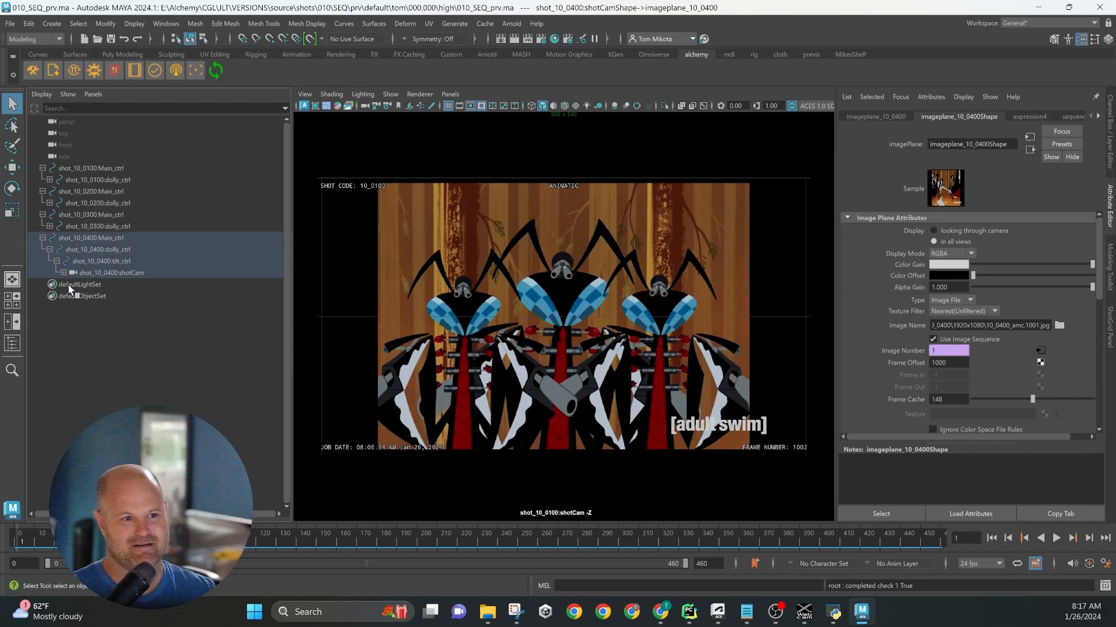
click(42, 238)
click(42, 215)
click(42, 191)
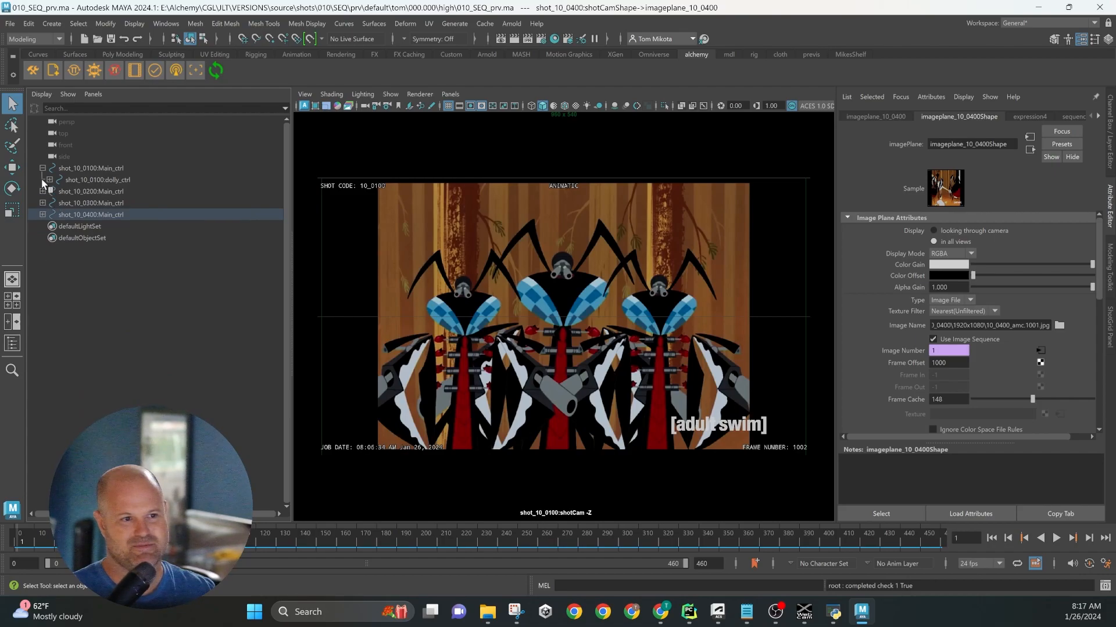
click(42, 168)
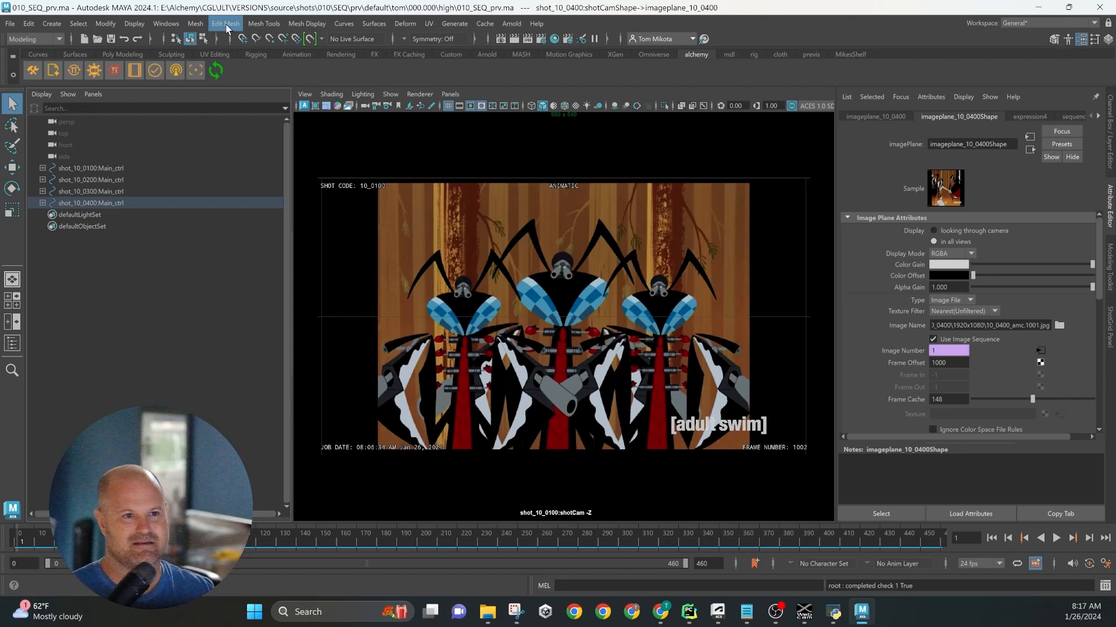
Step: Open the Camera Sequencer and select shot 10_0100 in the sequence
click(166, 24)
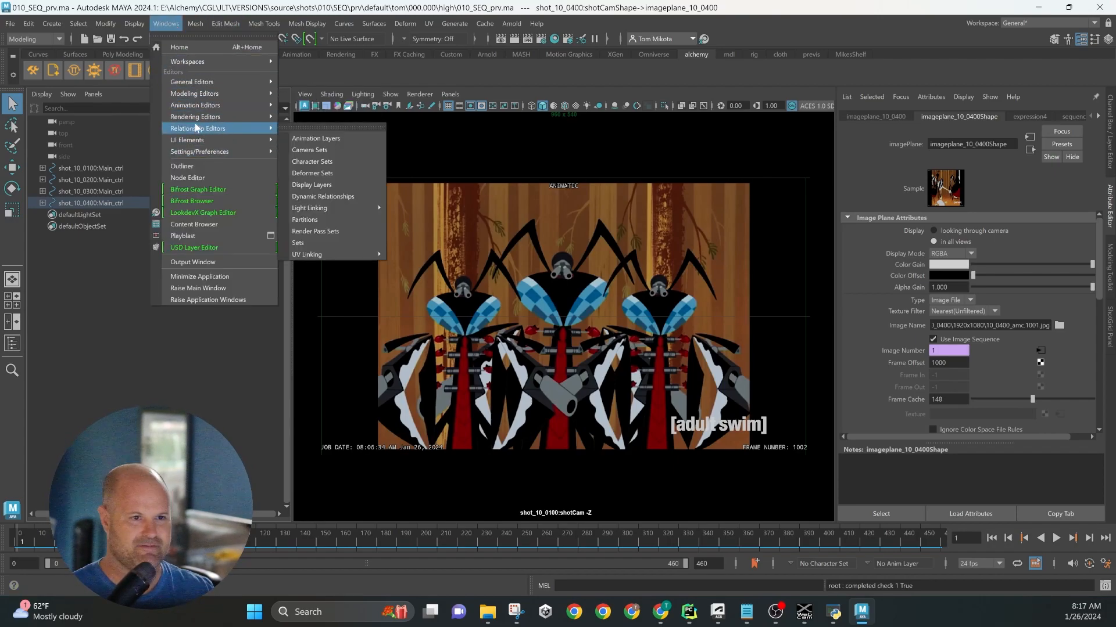
mouse_move(200, 106)
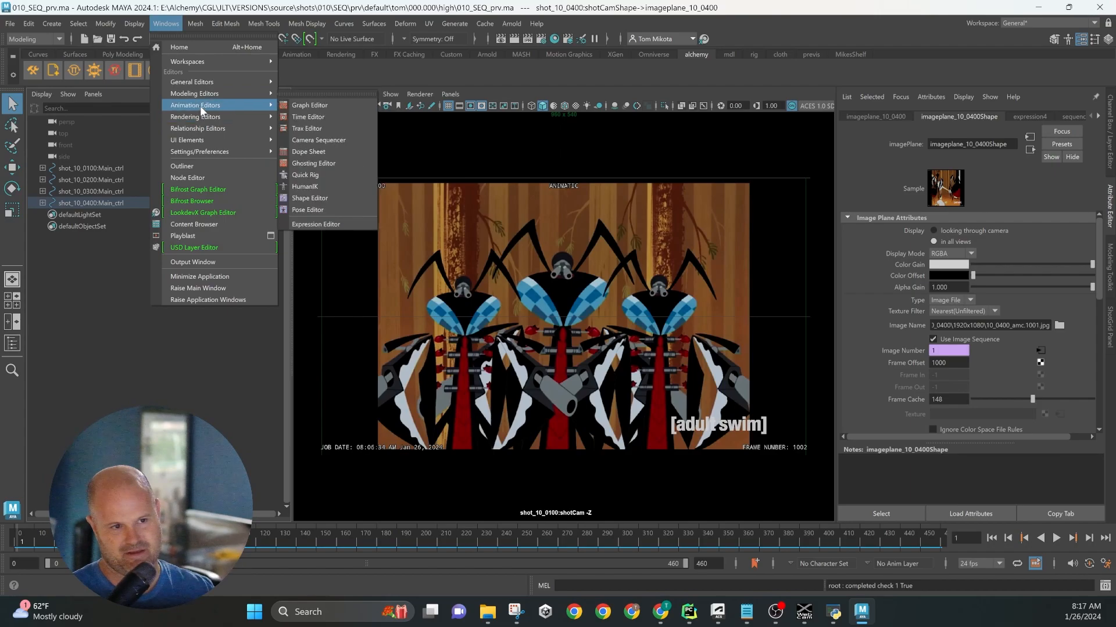
click(298, 142)
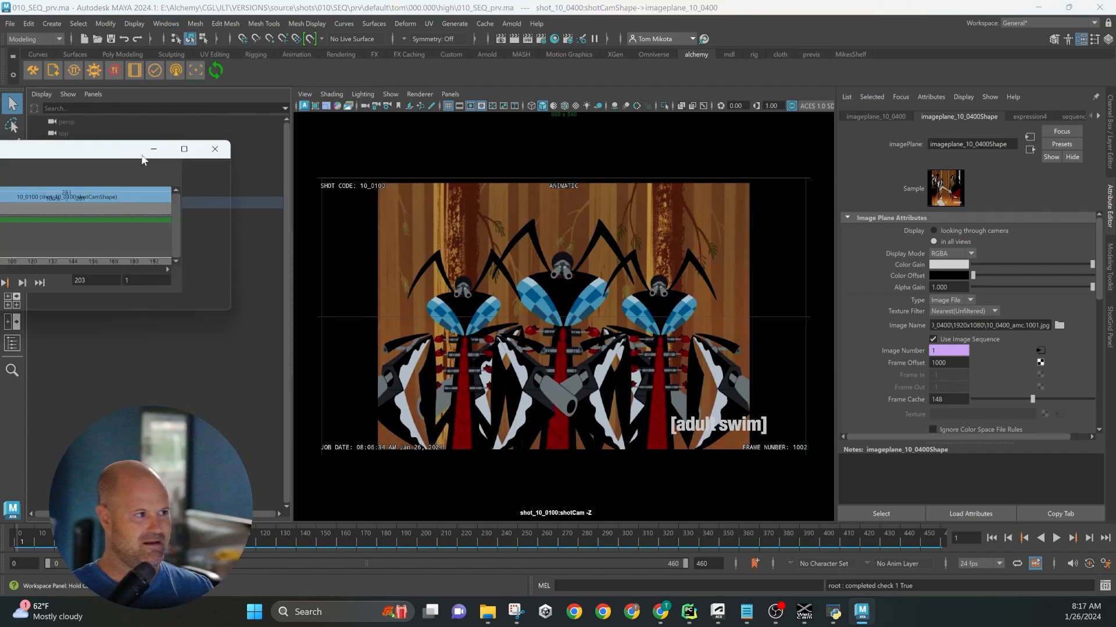
scroll(569, 227, up, 4)
scroll(566, 229, down, 12)
scroll(561, 232, down, 5)
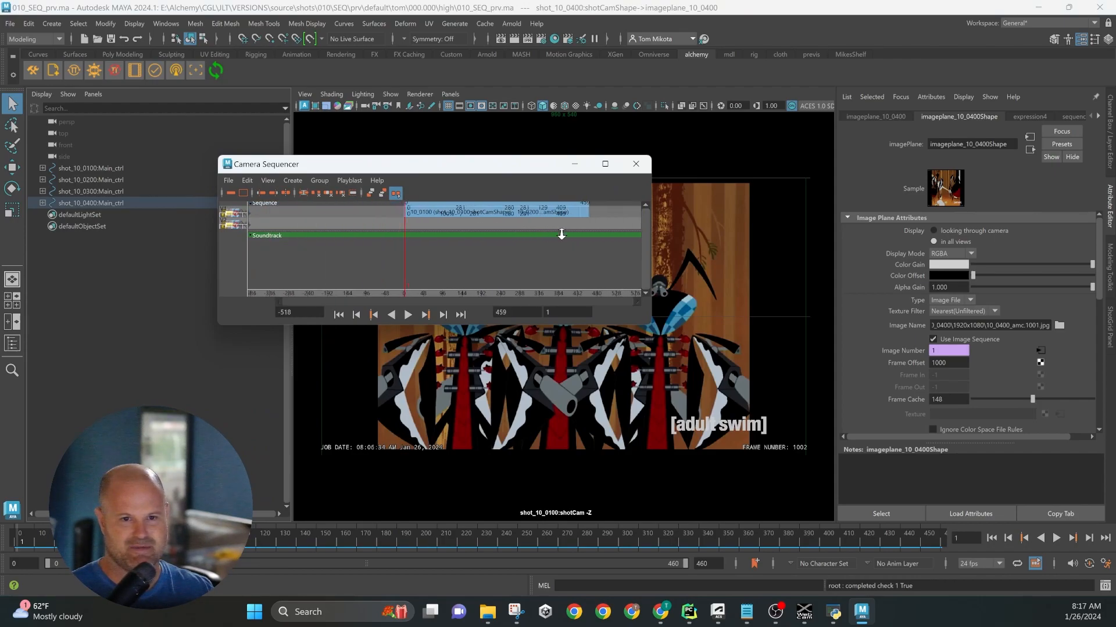
scroll(564, 216, up, 12)
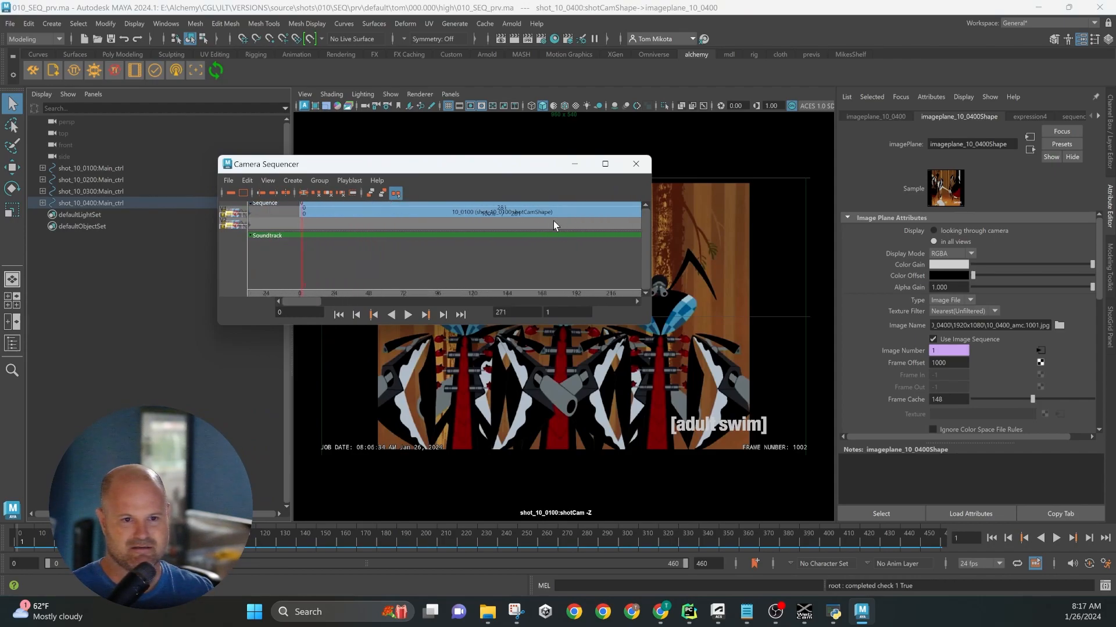
click(544, 213)
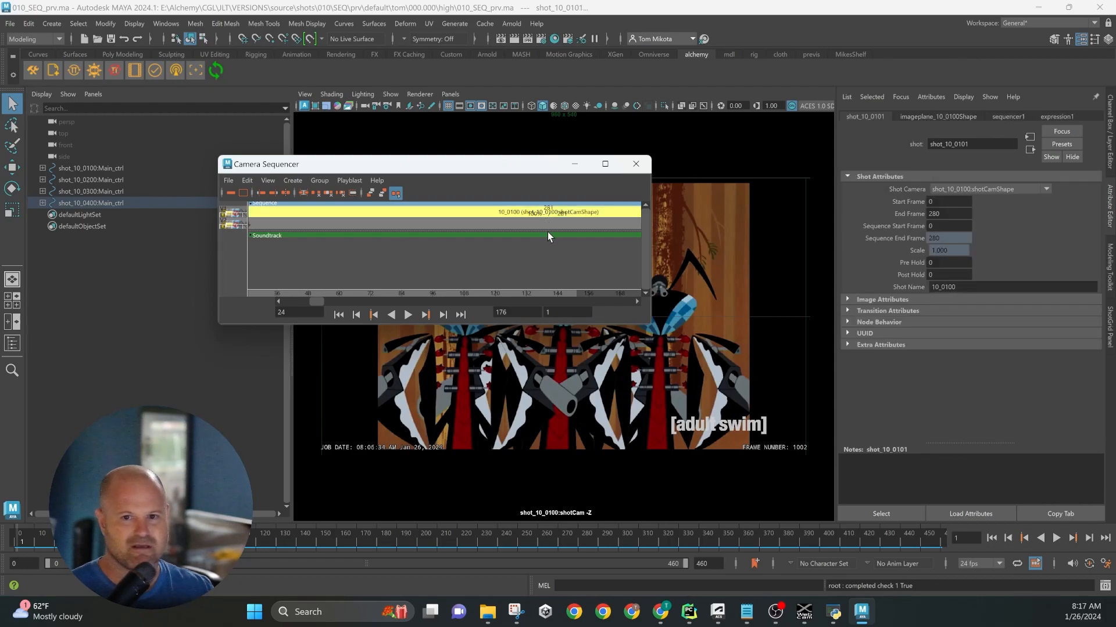
Step: Enlarge the Camera Sequencer to show the whole shot sequence and play it, keeping the viewport image in view
drag(509, 170, 432, 146)
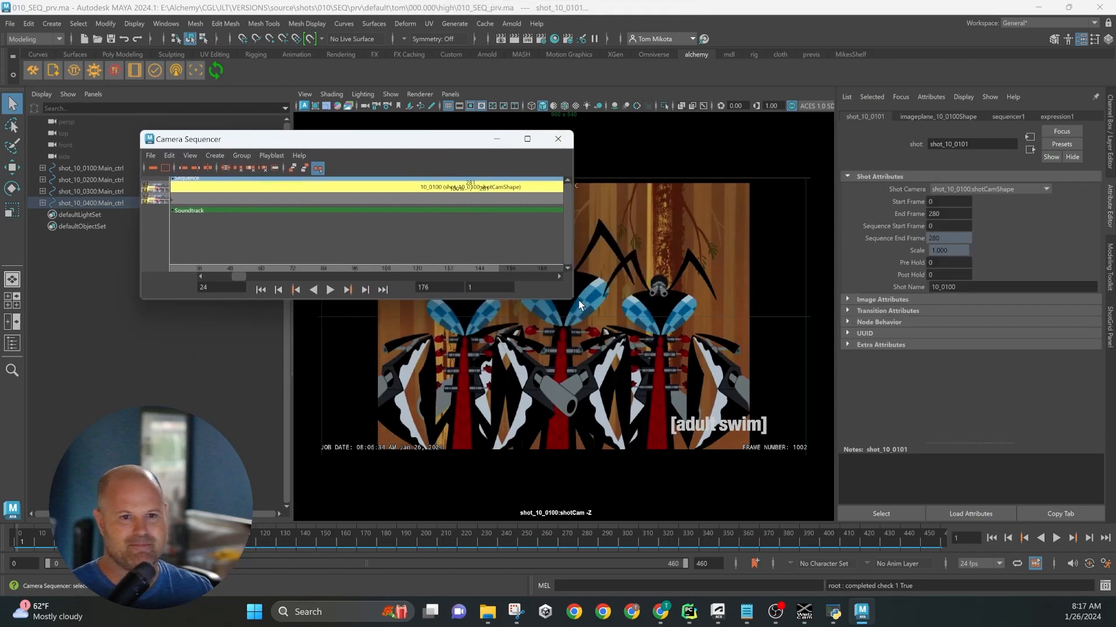
drag(570, 302, 968, 363)
scroll(565, 232, down, 12)
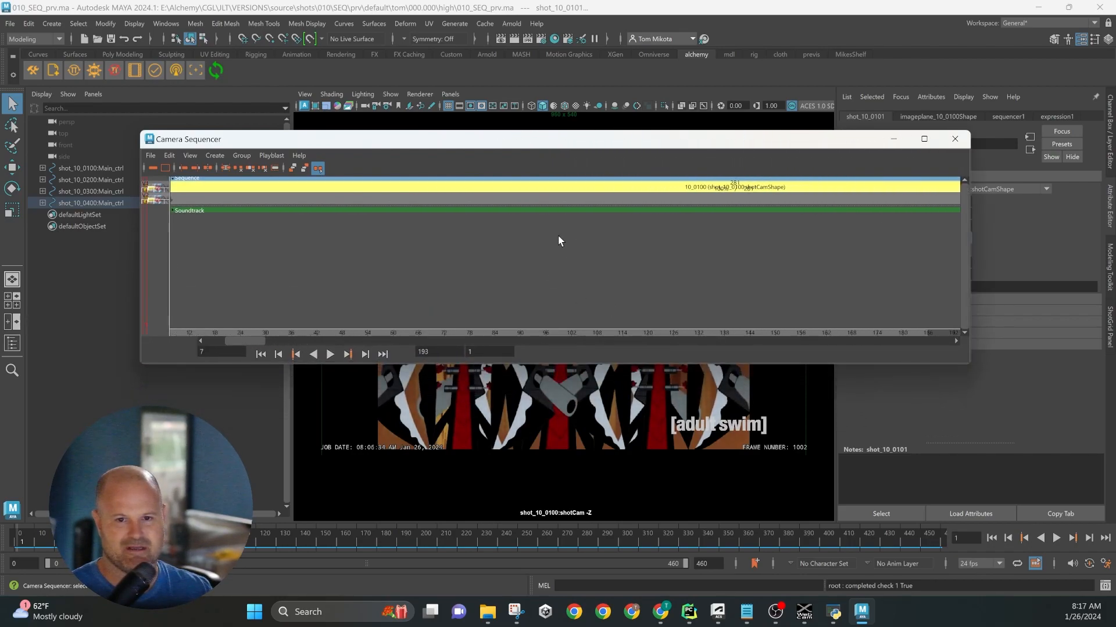
scroll(558, 238, up, 1)
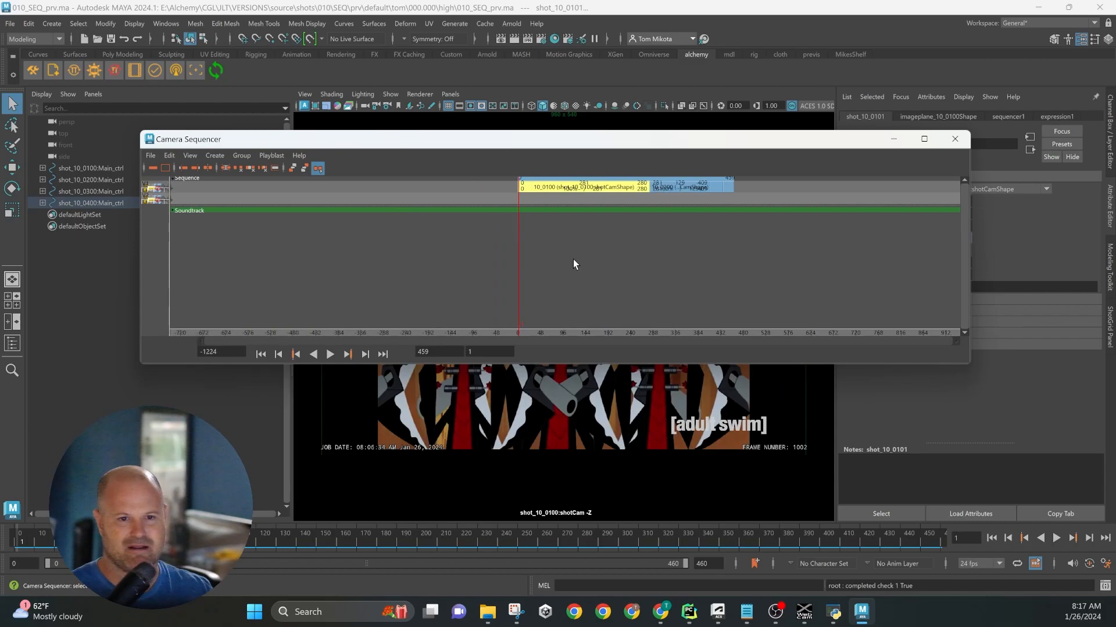
click(330, 354)
drag(462, 142, 347, 45)
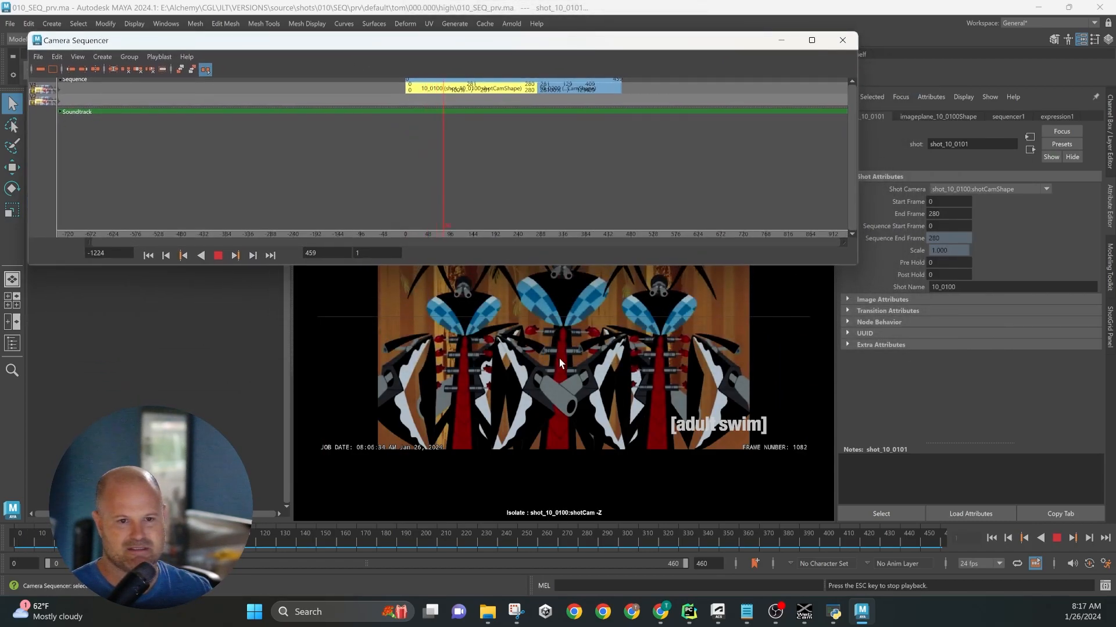